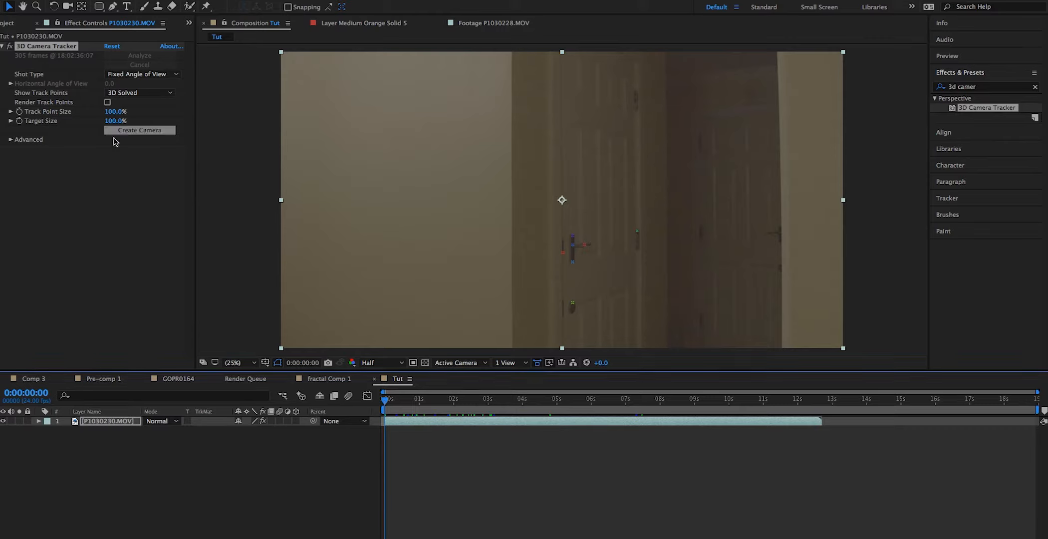
- Create a 3D tracker camera from the solved footage and set the composition preview resolution to Third
left_click(129, 133)
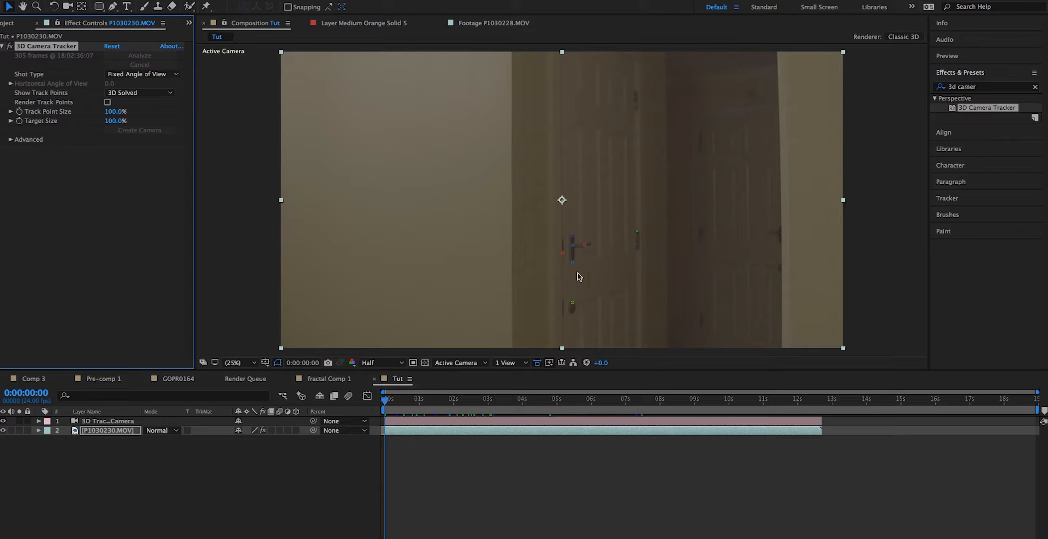
left_click(388, 404)
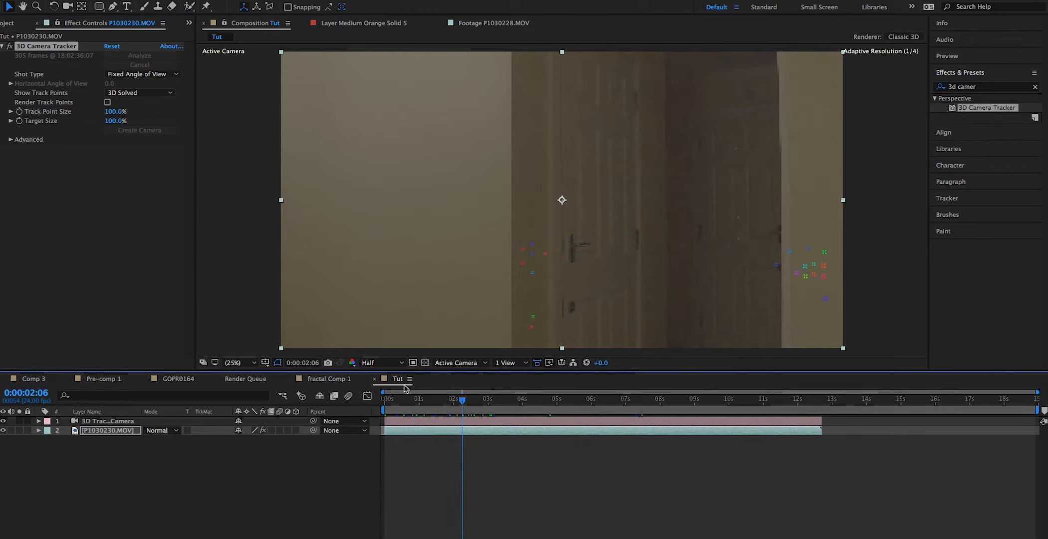
left_click(382, 363)
left_click(384, 412)
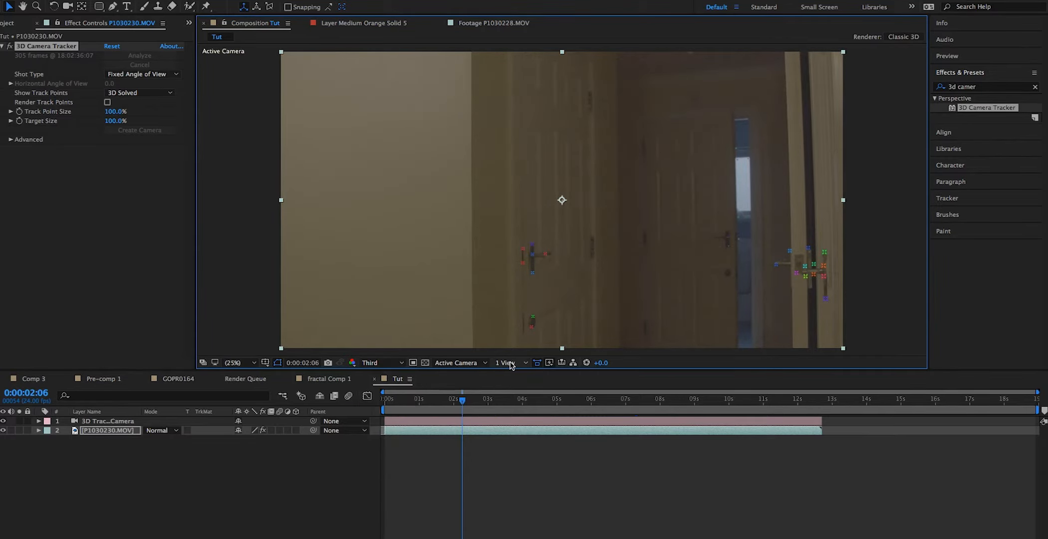
- Create a null from the track point at the far door's opening edge and rename it Door Null
left_click(467, 401)
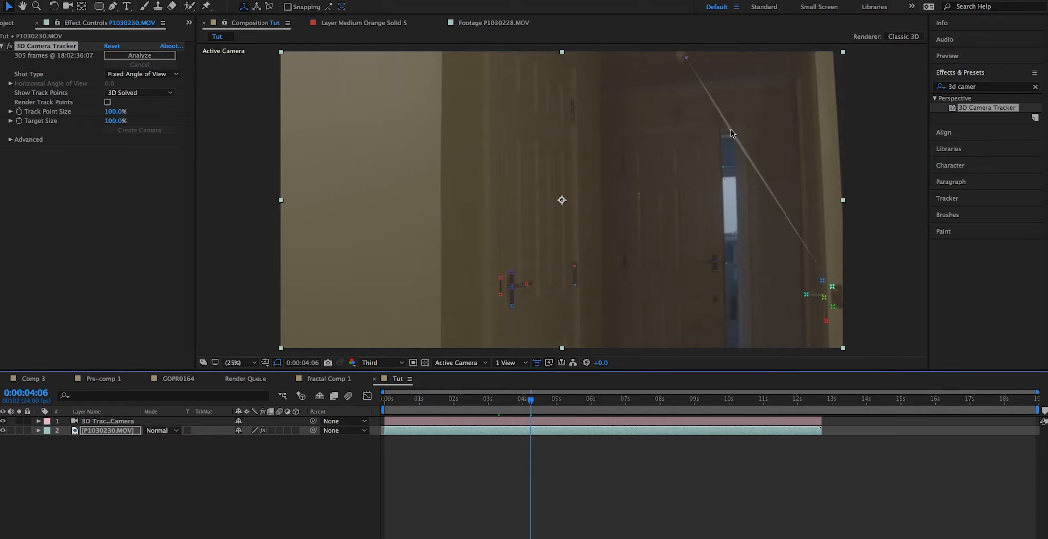
left_click(722, 168)
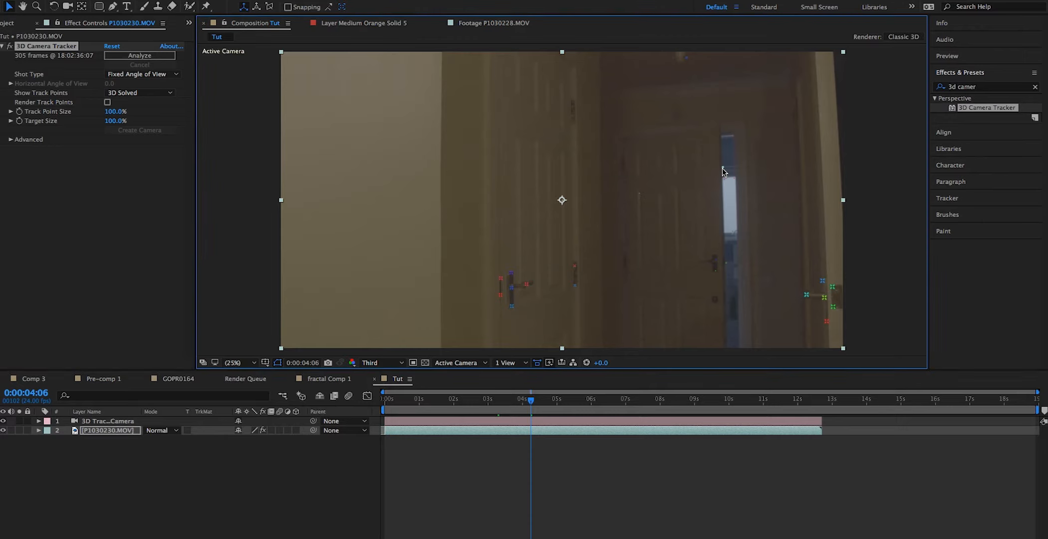
right_click(722, 167)
left_click(744, 198)
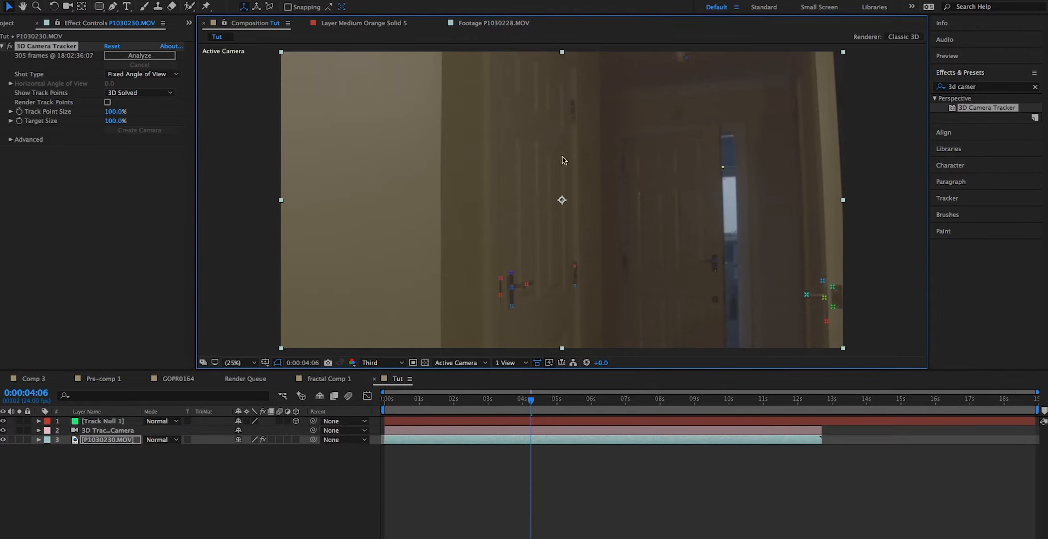
left_click(101, 422)
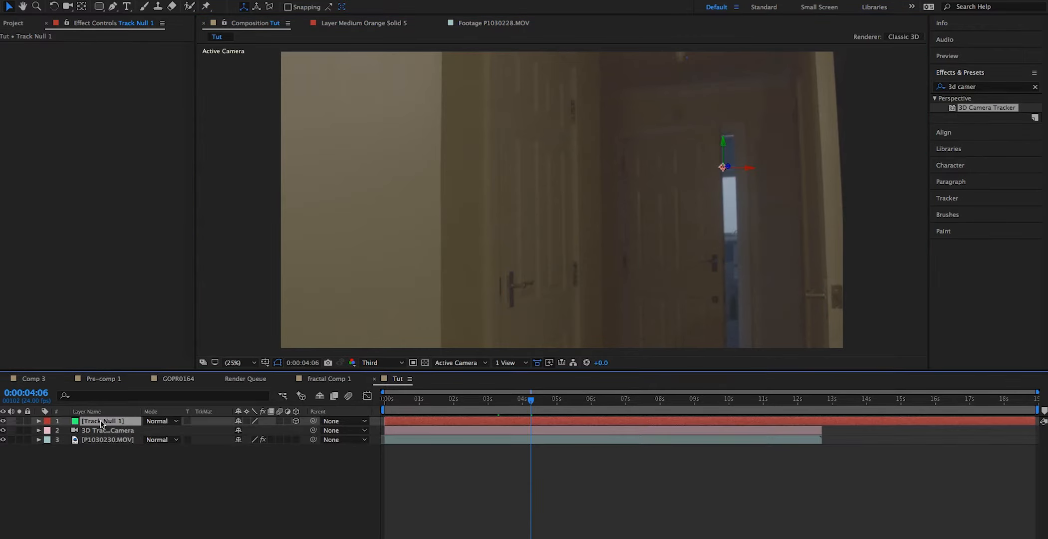
key("Return")
type("Door Null")
- Add Fire_02.mov below the Door Null as a 3D layer parented to that null
left_click(13, 24)
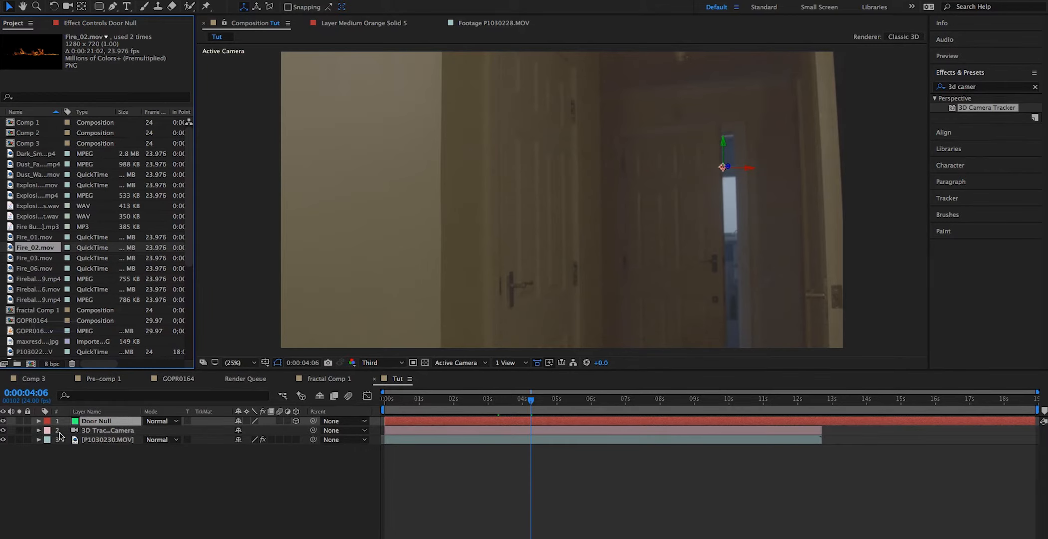
left_click_drag(76, 430, 77, 429)
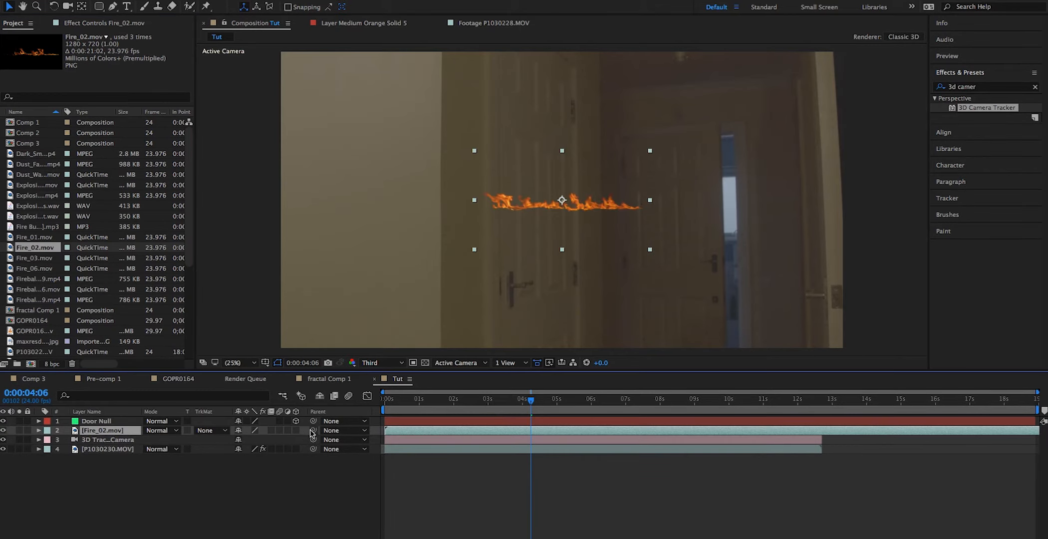
left_click_drag(70, 426, 75, 421)
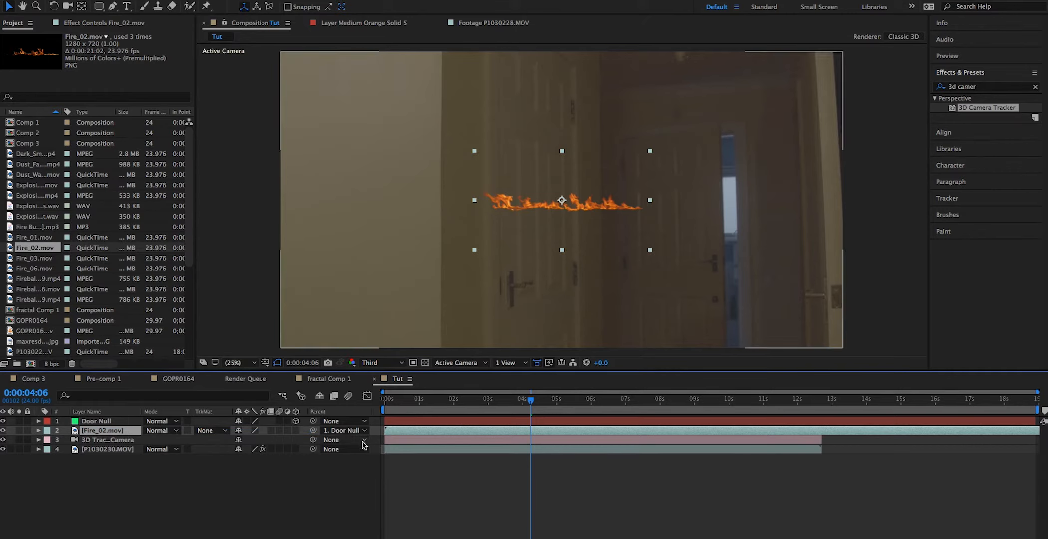
left_click(296, 430)
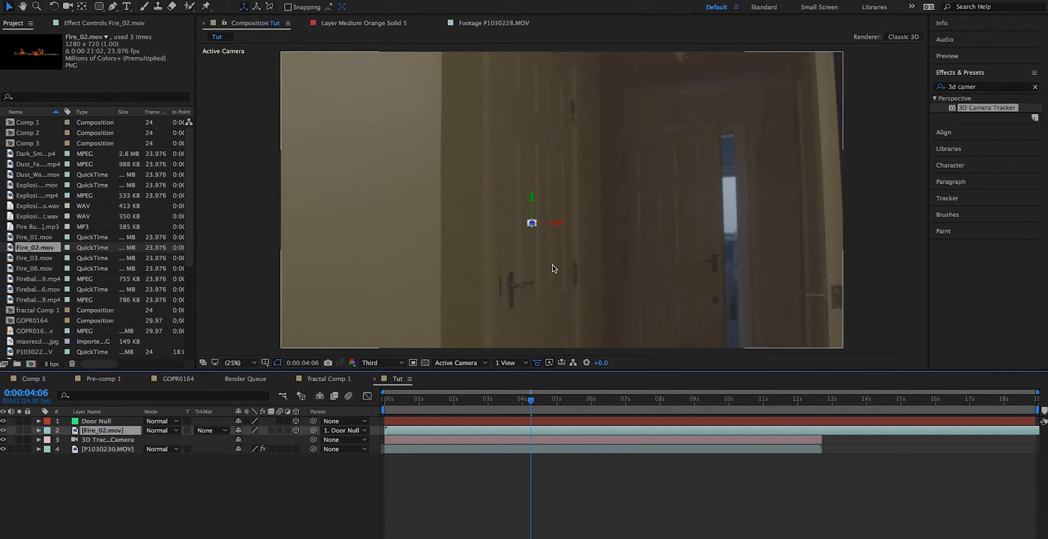
- Scale the Fire_02.mov layer up to 3155%
key("s")
left_click_drag(301, 442, 367, 424)
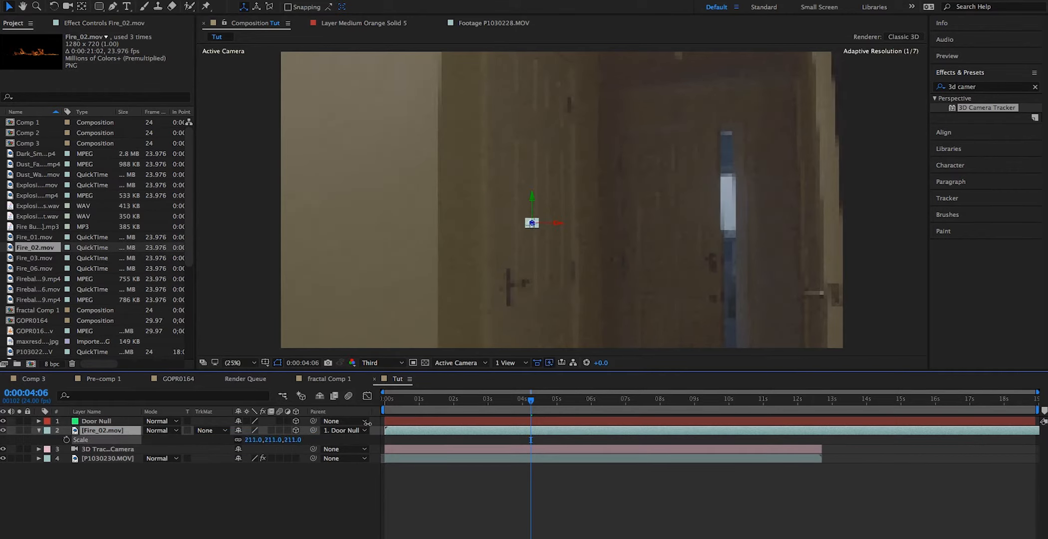
left_click_drag(733, 382, 733, 381)
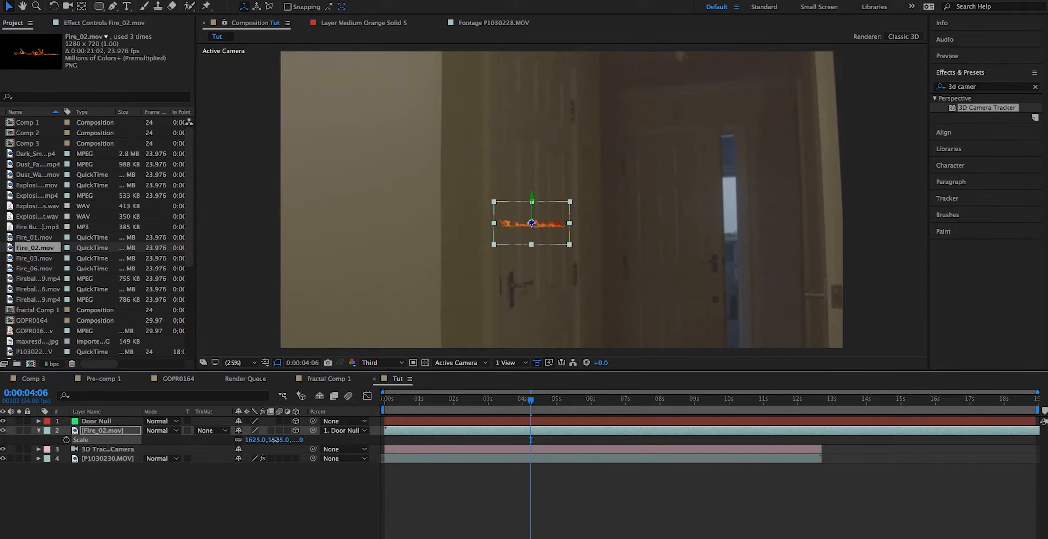
mouse_move(373, 433)
left_mouse_down()
mouse_move(410, 433)
mouse_move(356, 434)
left_mouse_up()
- Rotate the Fire_02.mov layer upright and position the flames along the far door's opening edge
key("w")
left_click_drag(533, 223, 727, 253)
key("v")
scroll(743, 201, "up", 2)
left_click_drag(745, 201, 618, 187)
key("w")
key("v")
left_click_drag(543, 241, 539, 241)
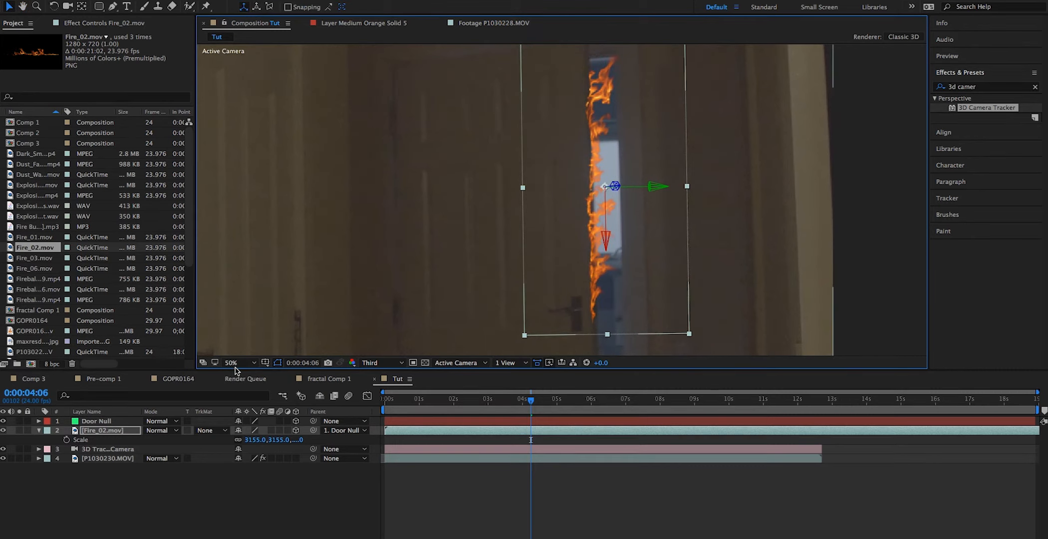
- At the first frame, draw a mask on the Fire_02.mov layer around the wall hiding the doorway and set it to Subtract
scroll(603, 175, "down", 2)
key("Home")
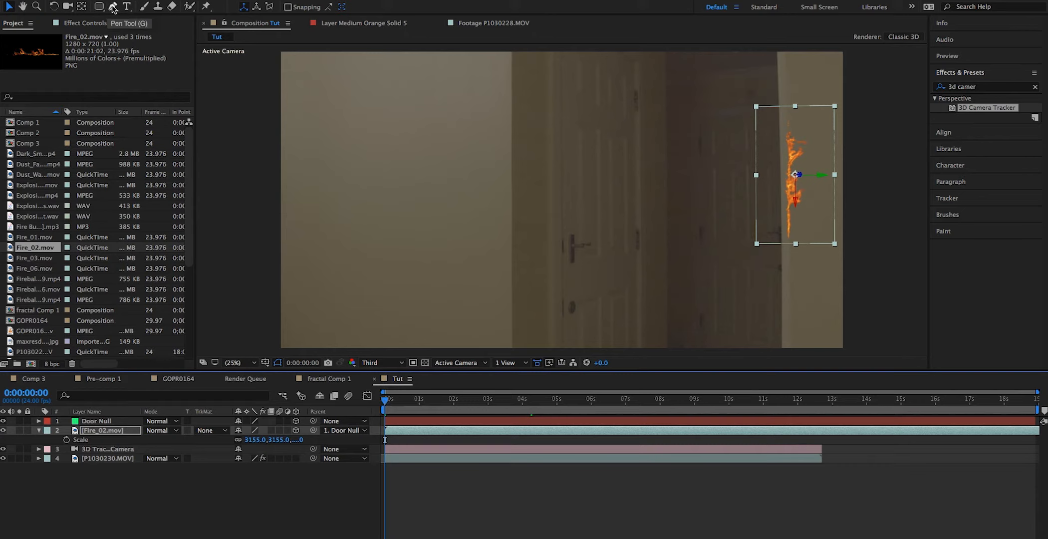
left_click(113, 7)
left_click(778, 75)
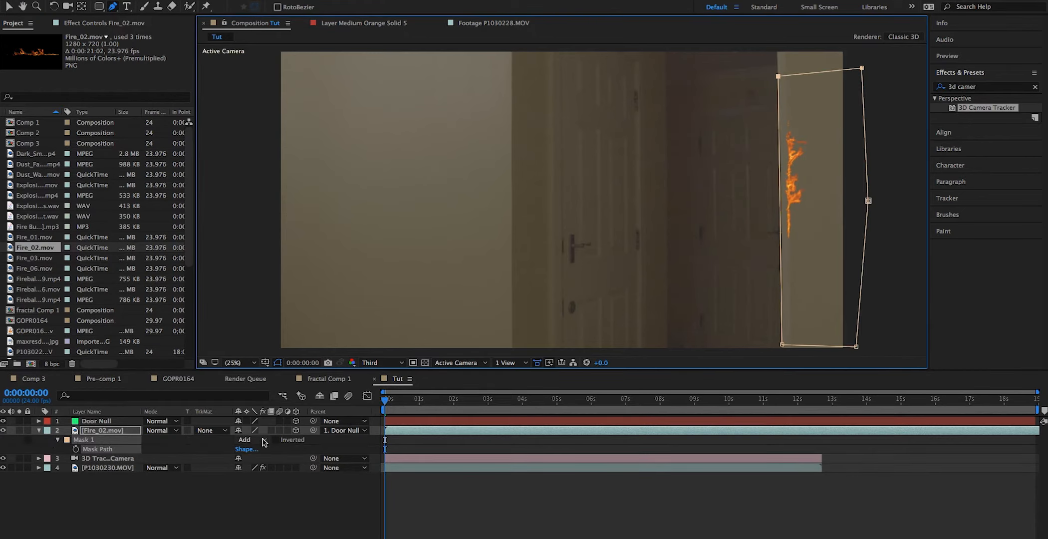
left_click(262, 439)
left_click(265, 473)
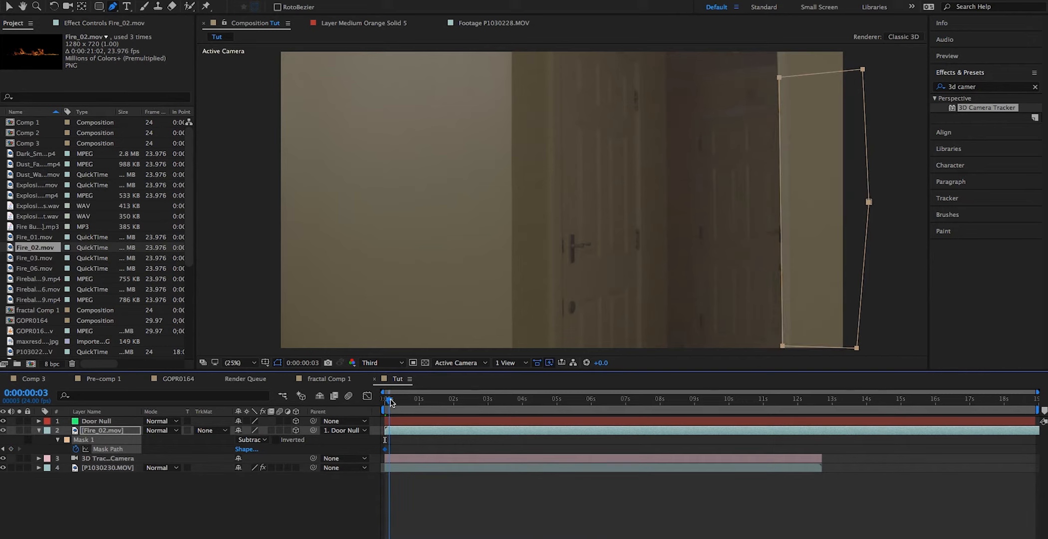
- Keyframe the mask path to follow the wall edge during the first second and set the fire layer's blending mode to Screen
left_click_drag(391, 402, 396, 404)
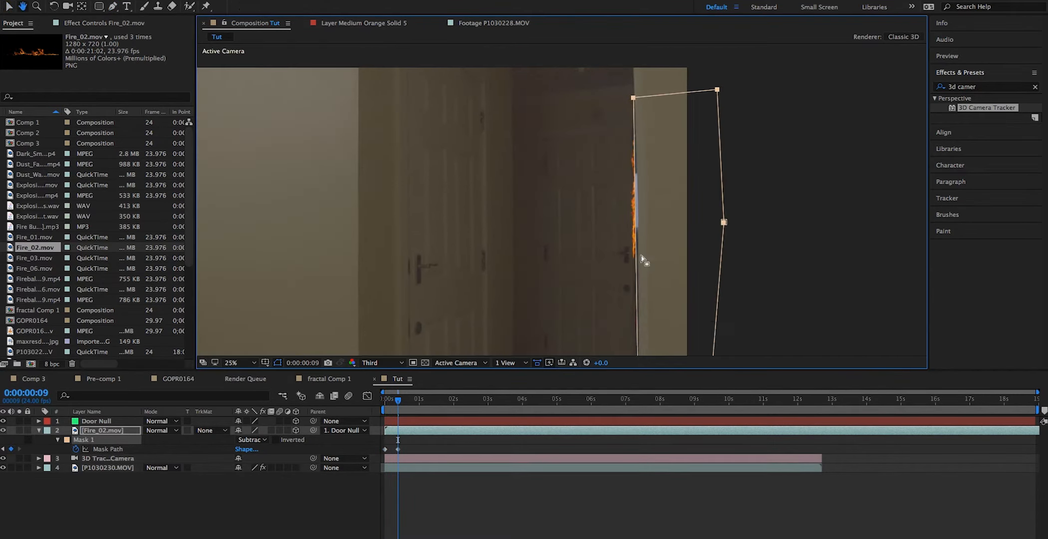
left_click_drag(638, 254, 643, 254)
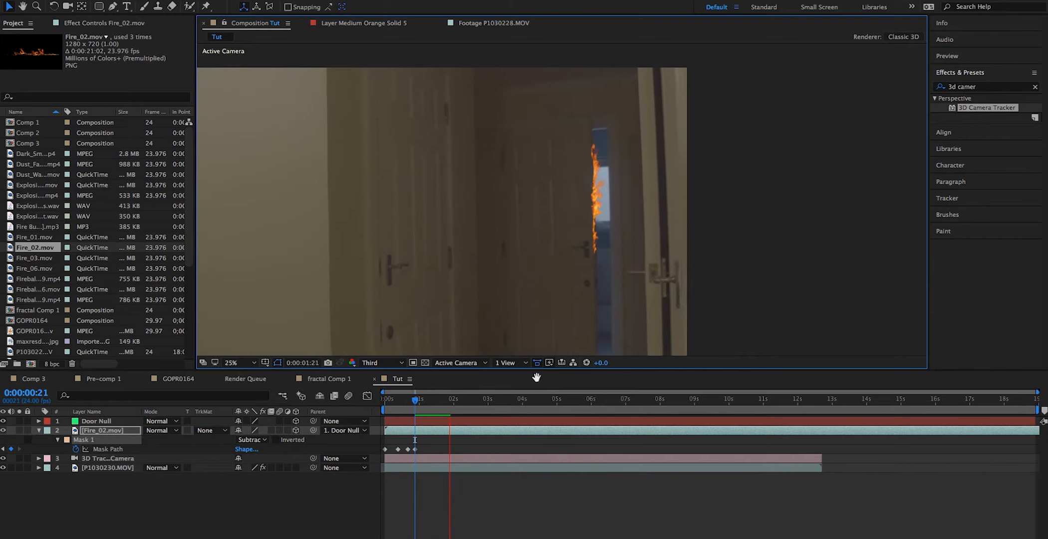
left_click(162, 430)
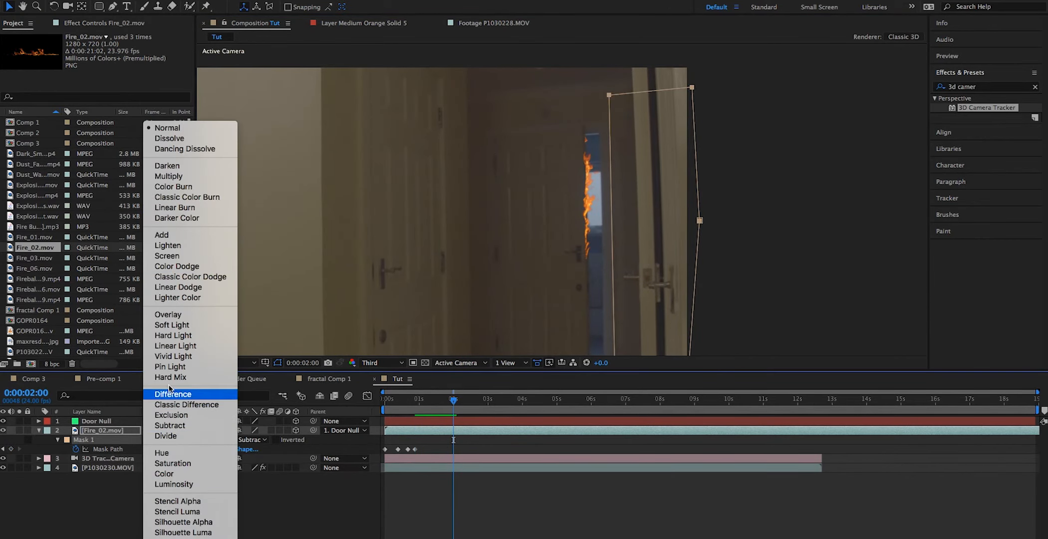
left_click(166, 256)
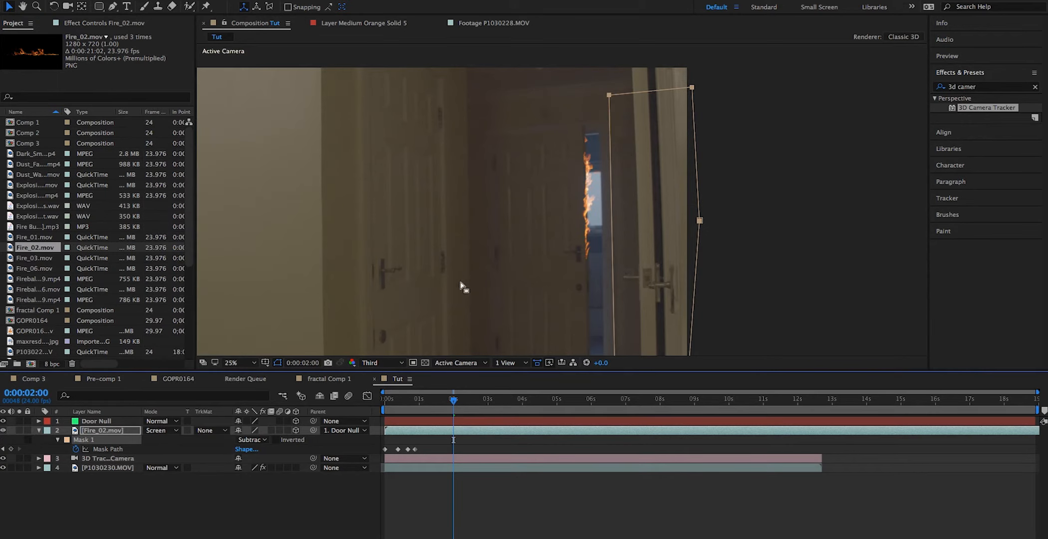
- Add Fire_01.mov to the composition and enlarge it
left_click(36, 238)
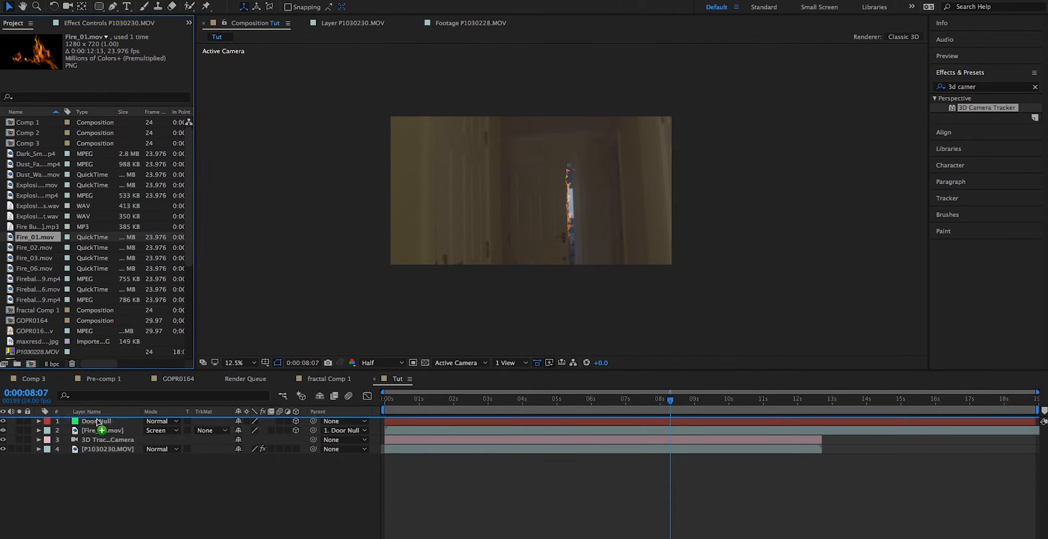
left_click_drag(260, 440, 279, 439)
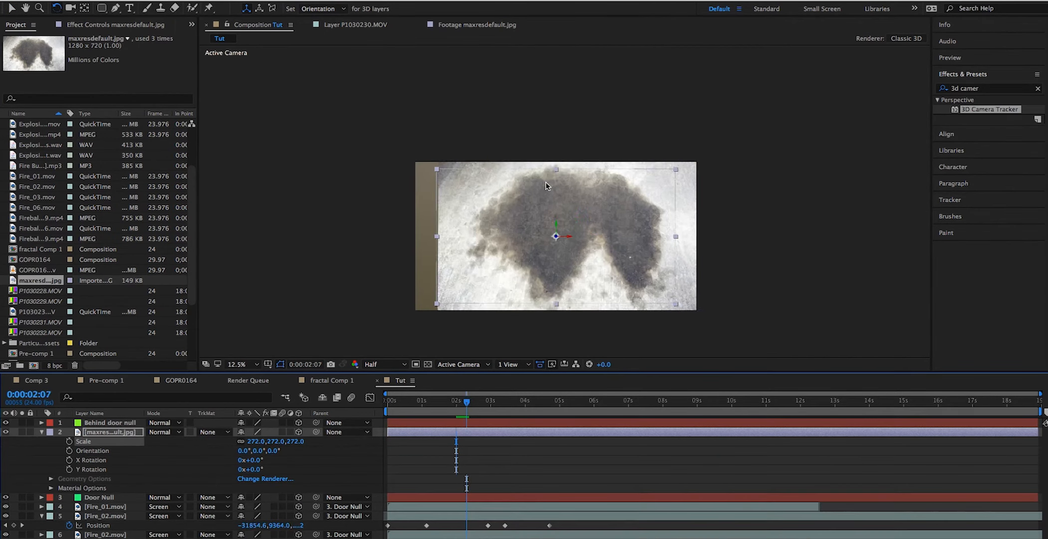
- Set the maxresdefault.jpg scorch layers behind the door and on the left door to the Multiply blending mode
left_click(163, 432)
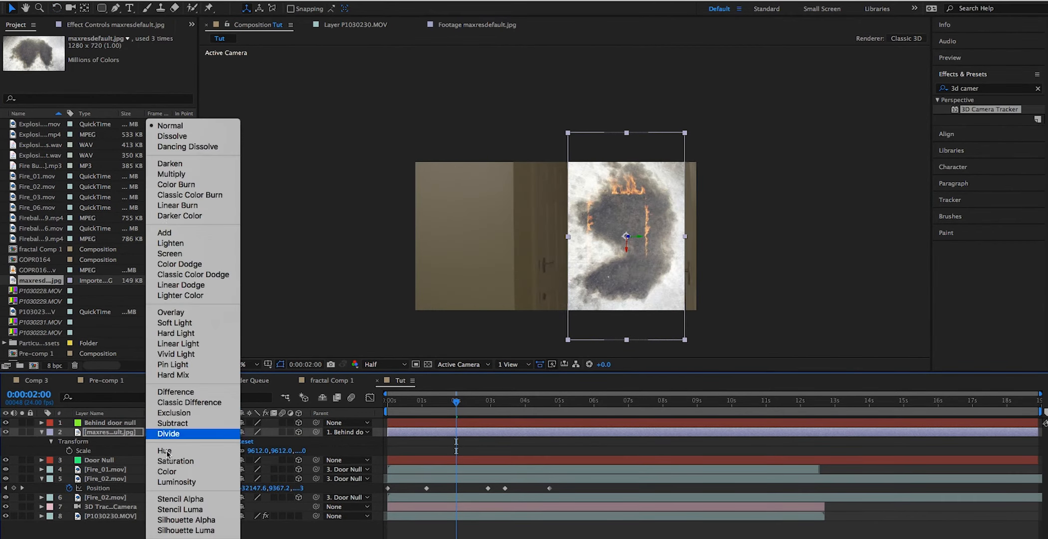
left_click(171, 174)
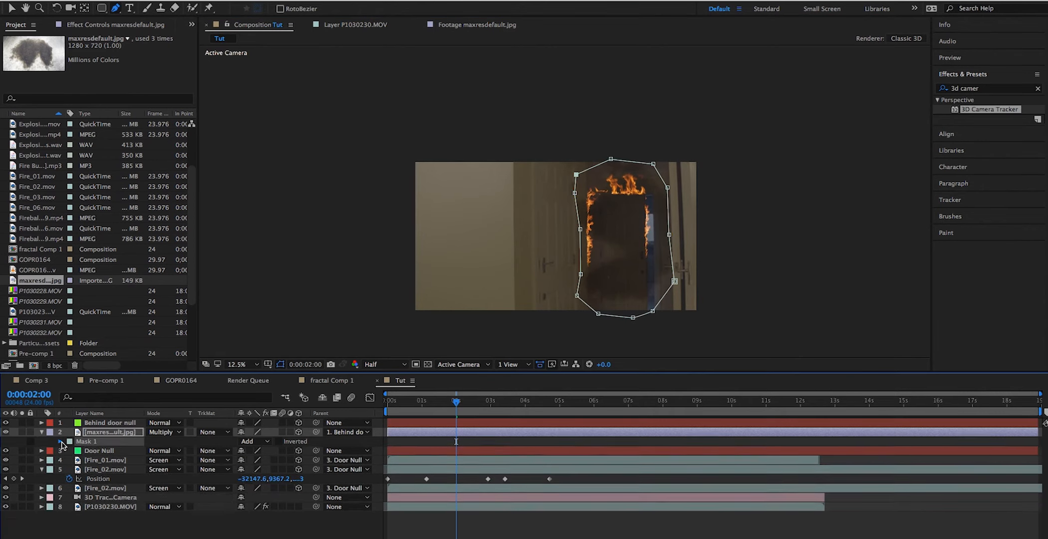
left_click(60, 442)
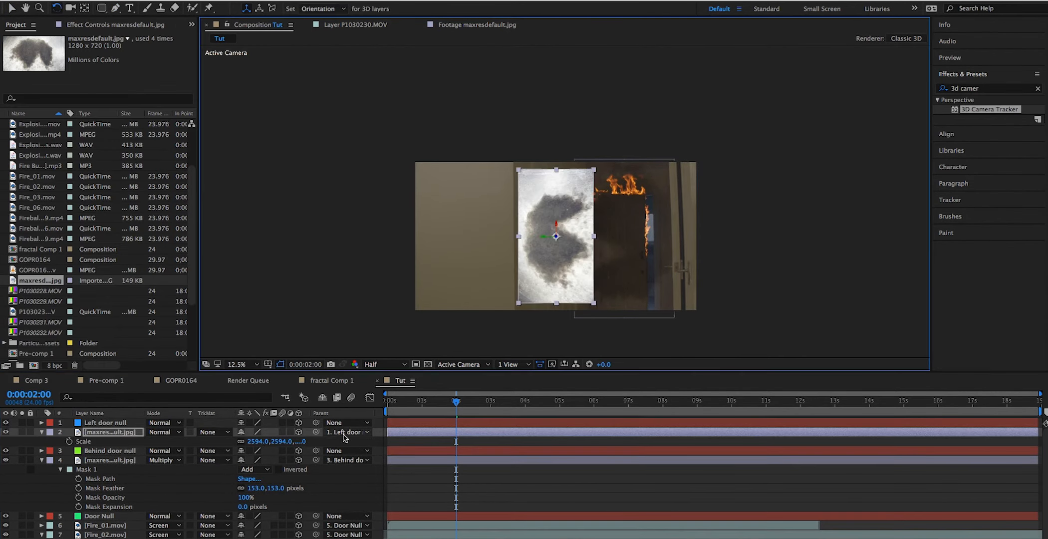
left_click(164, 431)
left_click(171, 174)
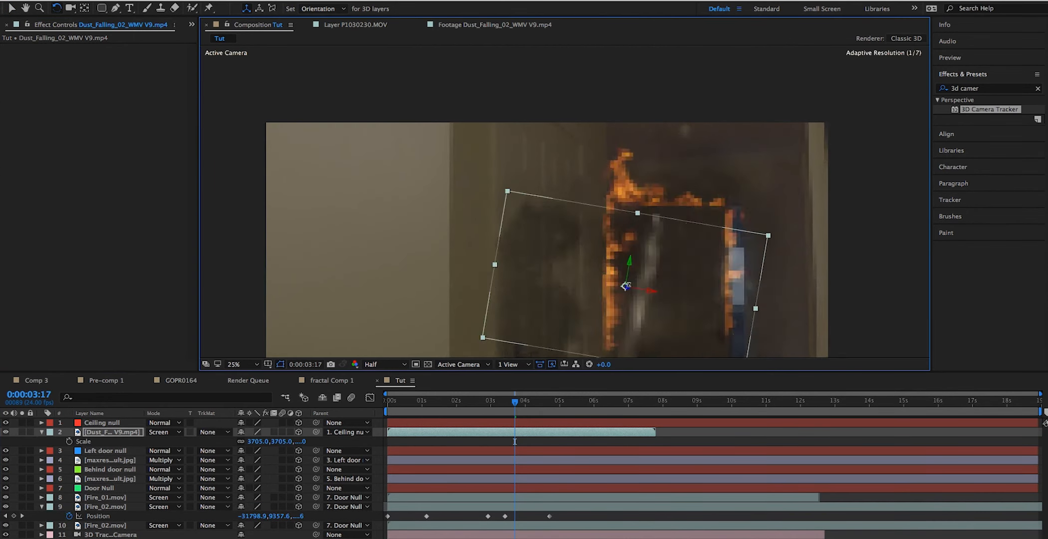
left_click_drag(504, 401, 436, 402)
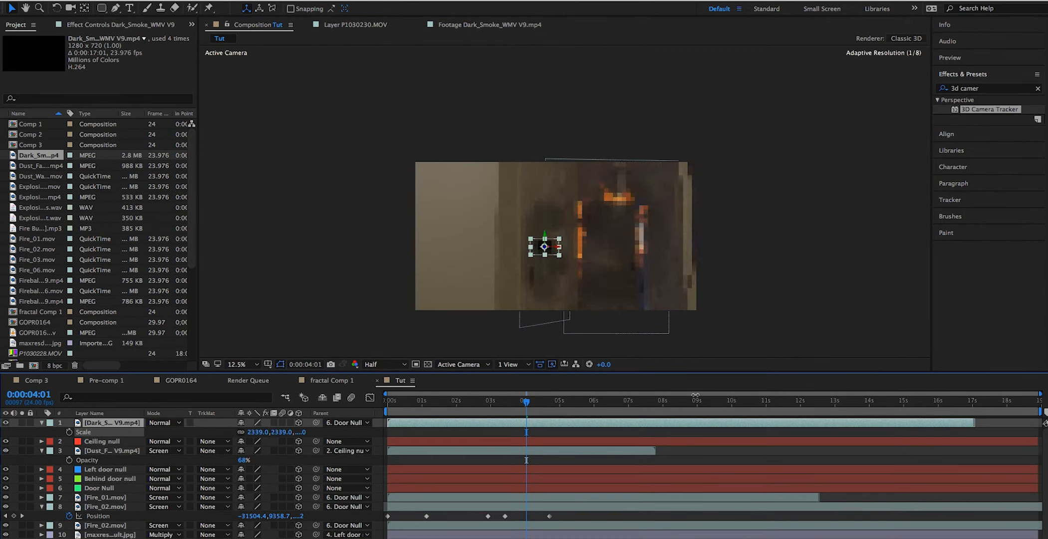
key("Home")
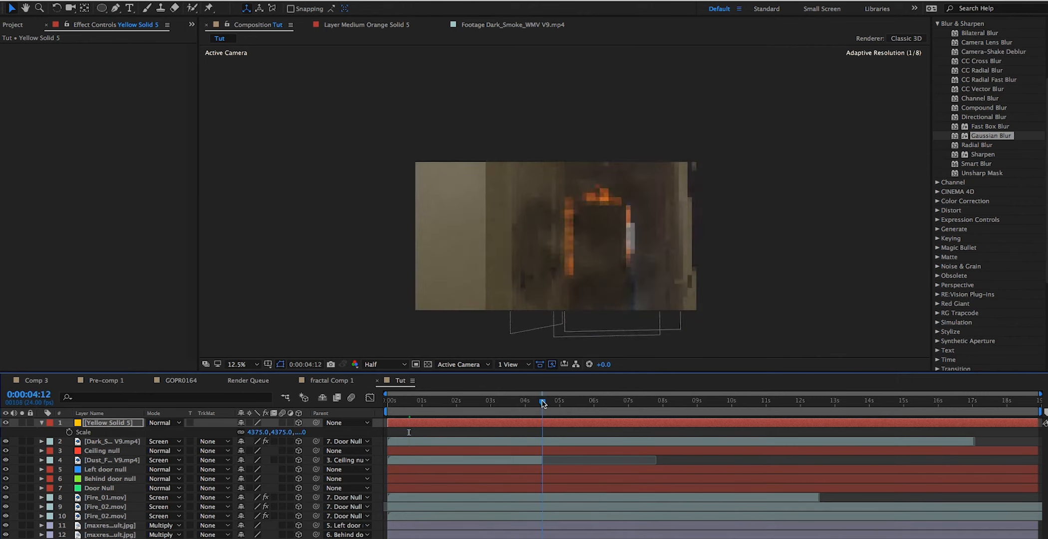
- At 0:00:00:09, draw a roughly circular elliptical mask on the yellow solid around the burning door
left_click_drag(543, 405, 401, 401)
key("q")
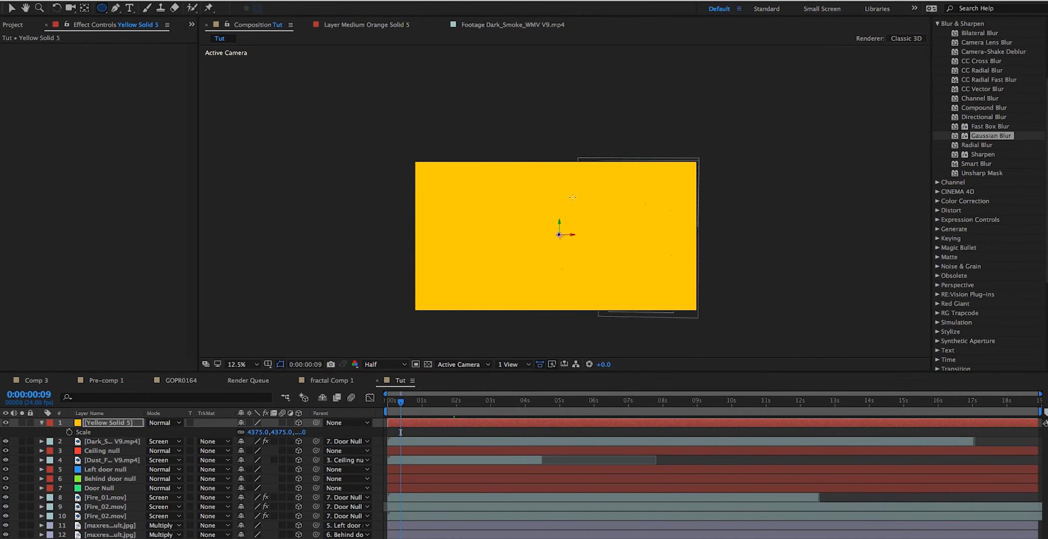
left_click_drag(579, 172, 716, 309)
key("v")
- Apply Gaussian Blur with a blurriness of 725.5 to the yellow solid and feather its elliptical mask
double_click(991, 136)
left_click_drag(111, 57, 166, 58)
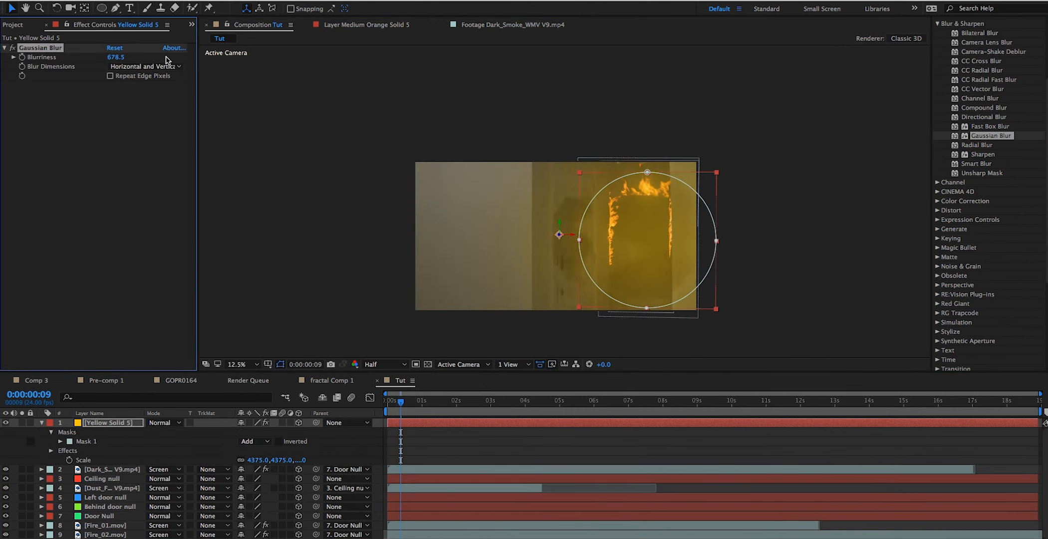
left_click(61, 442)
left_click_drag(252, 460, 294, 460)
left_click_drag(116, 57, 140, 60)
- Lower the yellow solid's opacity and end the work area at the current frame, returning to the start of the timeline
key("t")
left_click_drag(244, 432, 238, 433)
key("n")
mouse_move(401, 402)
left_mouse_down()
mouse_move(540, 408)
mouse_move(386, 403)
left_mouse_up()
- Pre-compose all layers into Pre-comp 3, moving all attributes into the new composition
left_click(42, 422)
left_click(108, 422)
key("super+a")
right_click(98, 479)
left_click(171, 471)
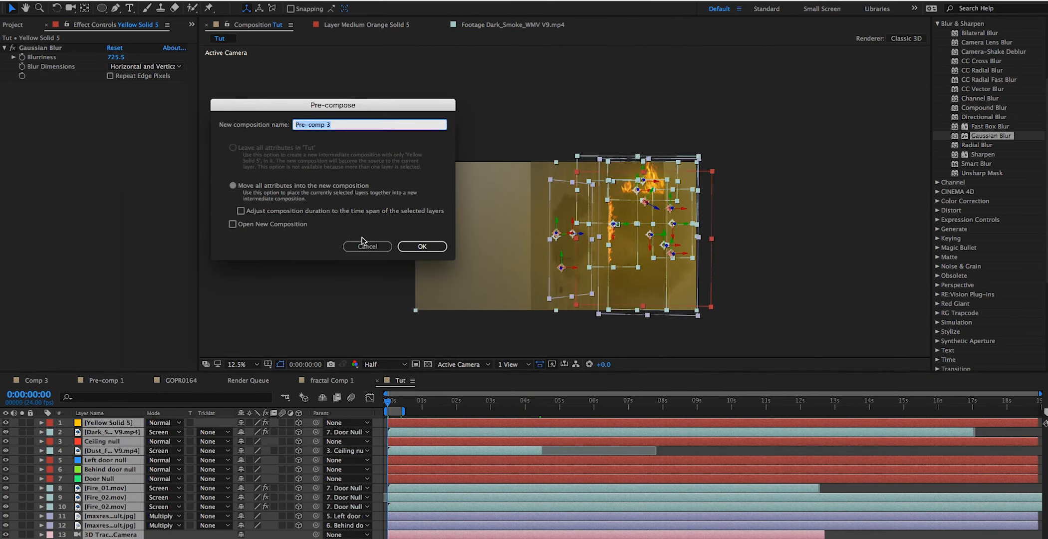
left_click(421, 246)
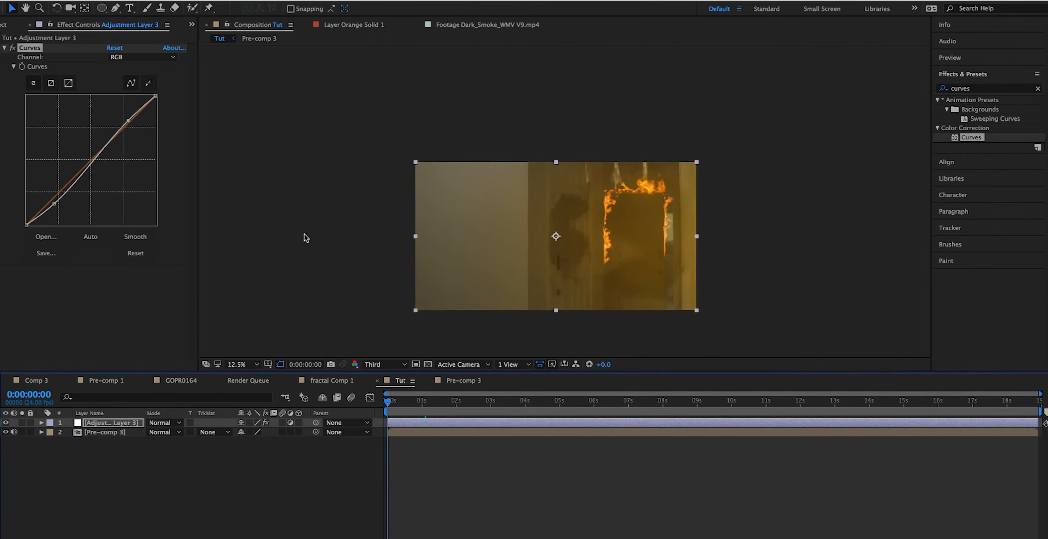
- Raise the upper part of the red curve in the adjustment layer's Curves effect and preview the result
left_click_drag(125, 131, 121, 128)
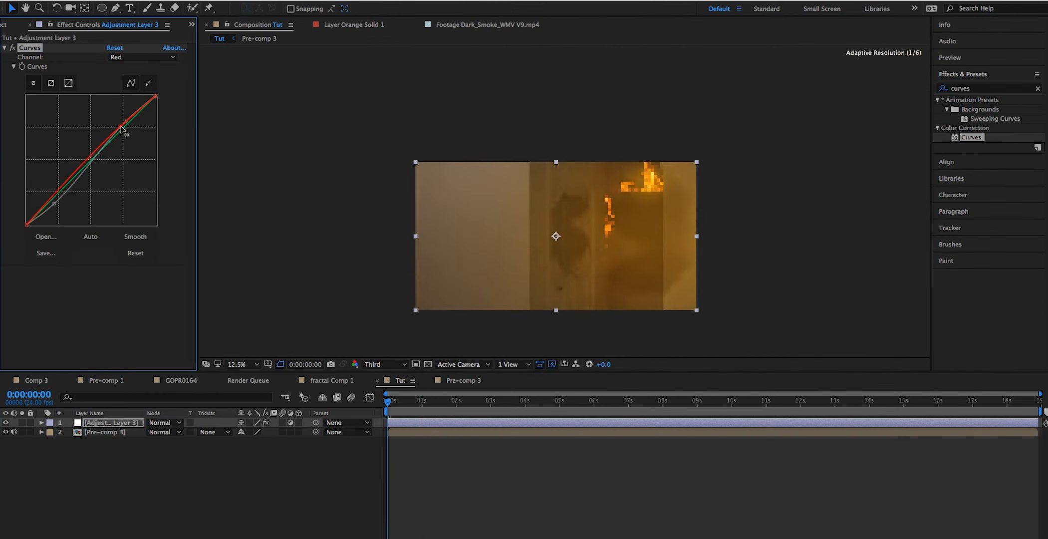
key("space")
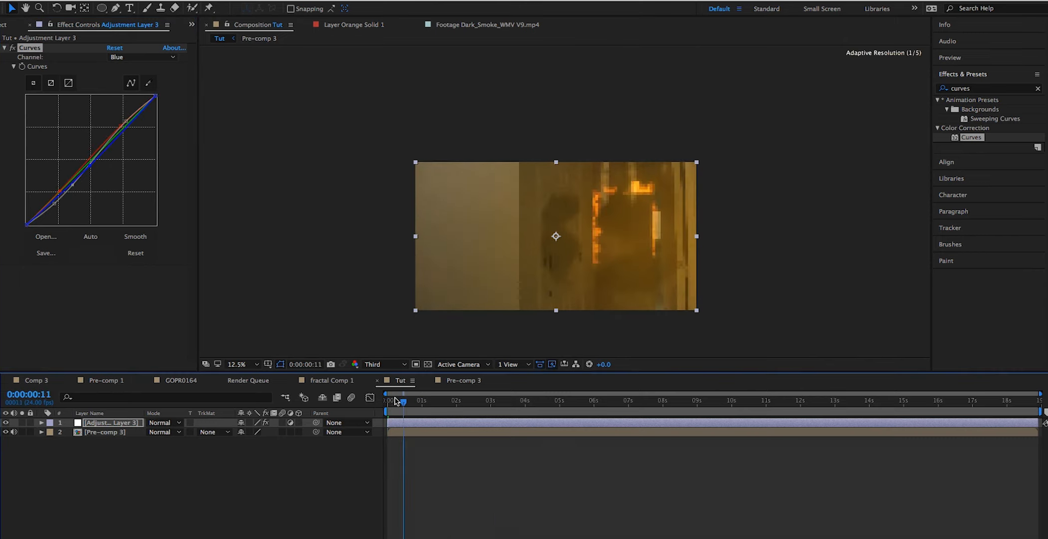